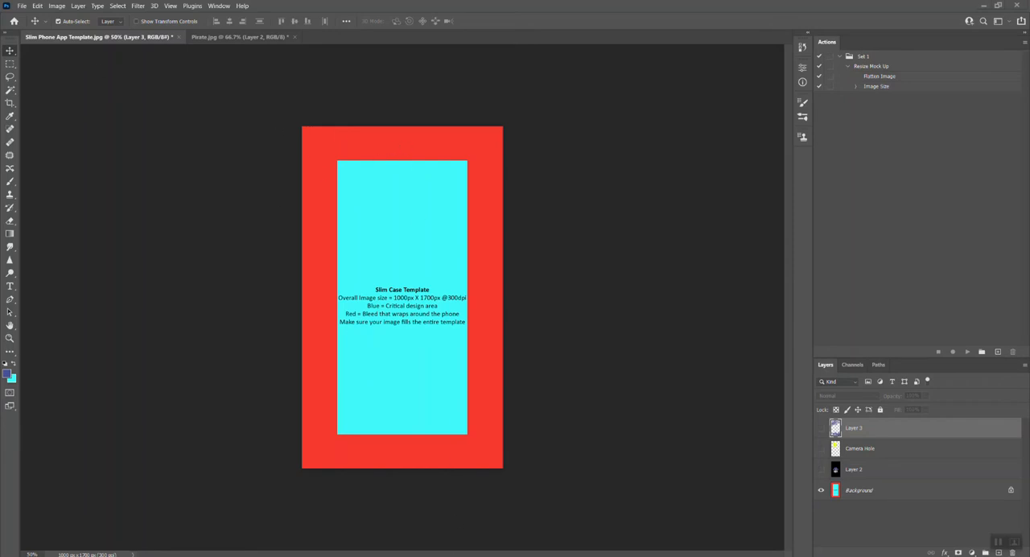
Switch to the browser and look through the phone models in the Apple 3d Slim Cases Gloss collection
mouse_move(436, 554)
left_click(436, 523)
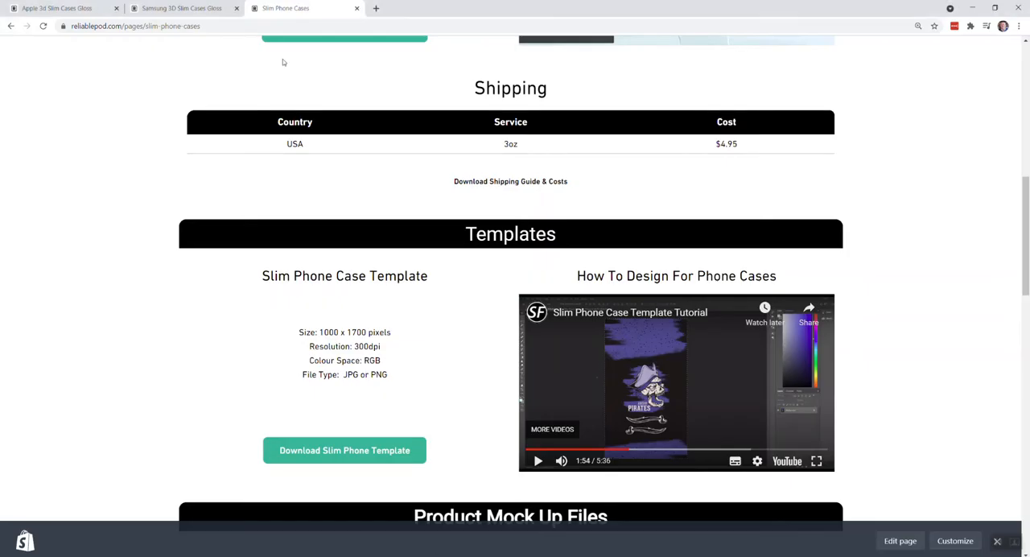
left_click(50, 8)
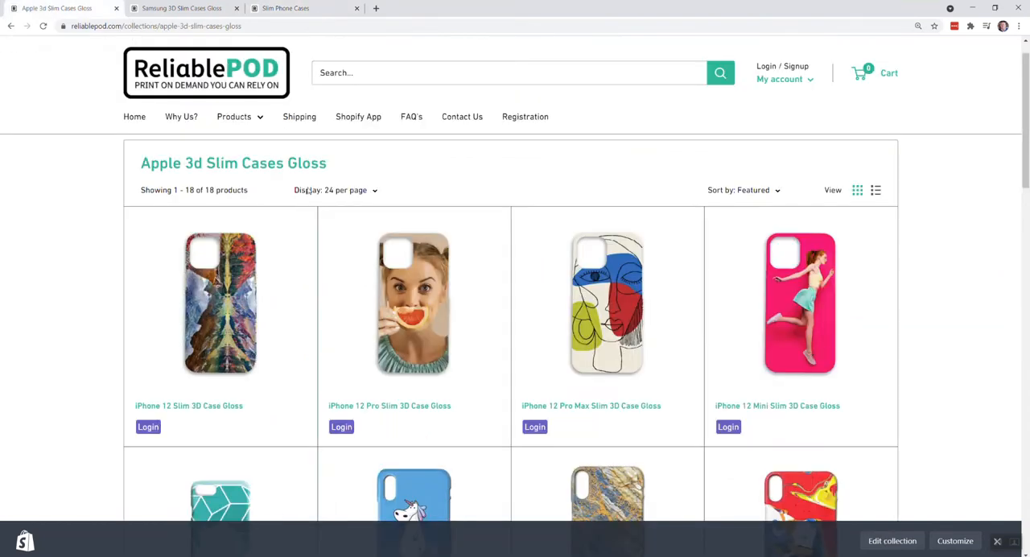
mouse_move(1027, 127)
left_mouse_down()
mouse_move(1028, 137)
mouse_move(1028, 127)
left_mouse_up()
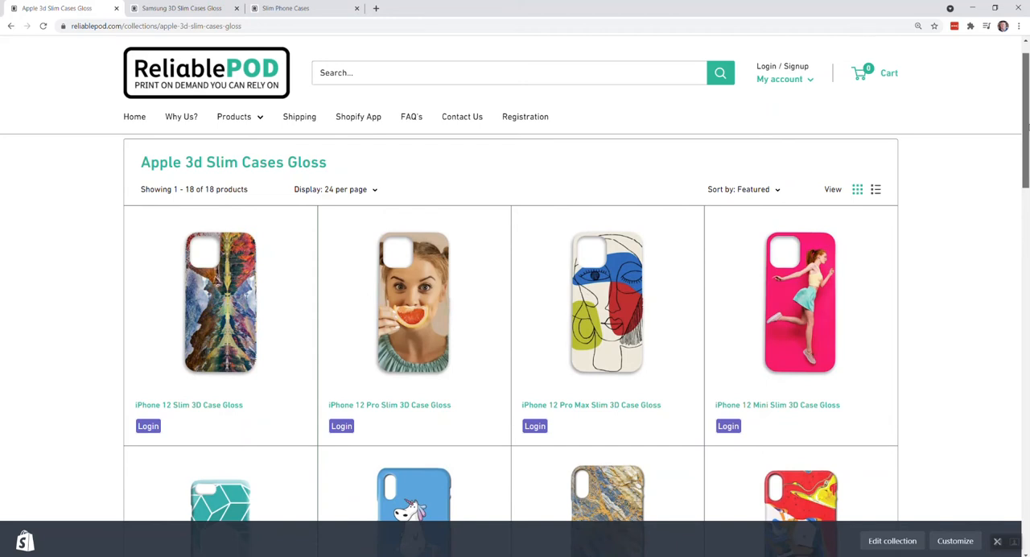
mouse_move(1027, 126)
left_mouse_down()
mouse_move(1028, 215)
mouse_move(1027, 141)
left_mouse_up()
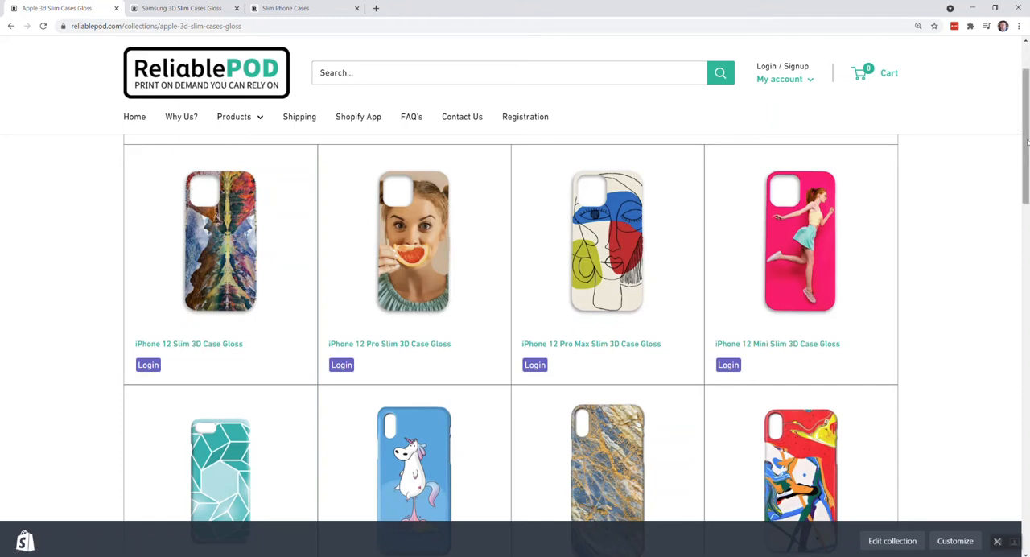
left_click_drag(1026, 142, 1027, 183)
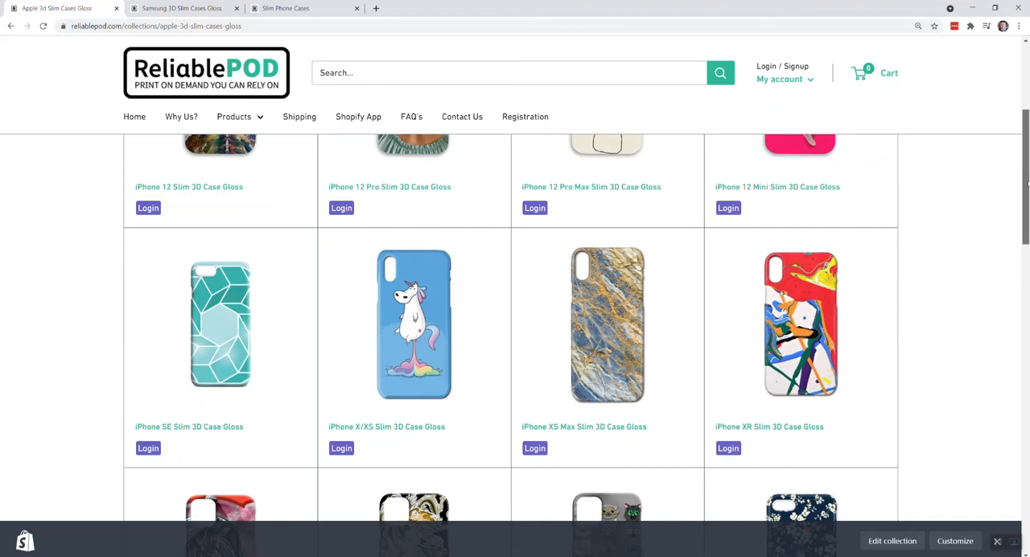
mouse_move(1028, 184)
left_mouse_down()
mouse_move(1027, 157)
mouse_move(1028, 188)
left_mouse_up()
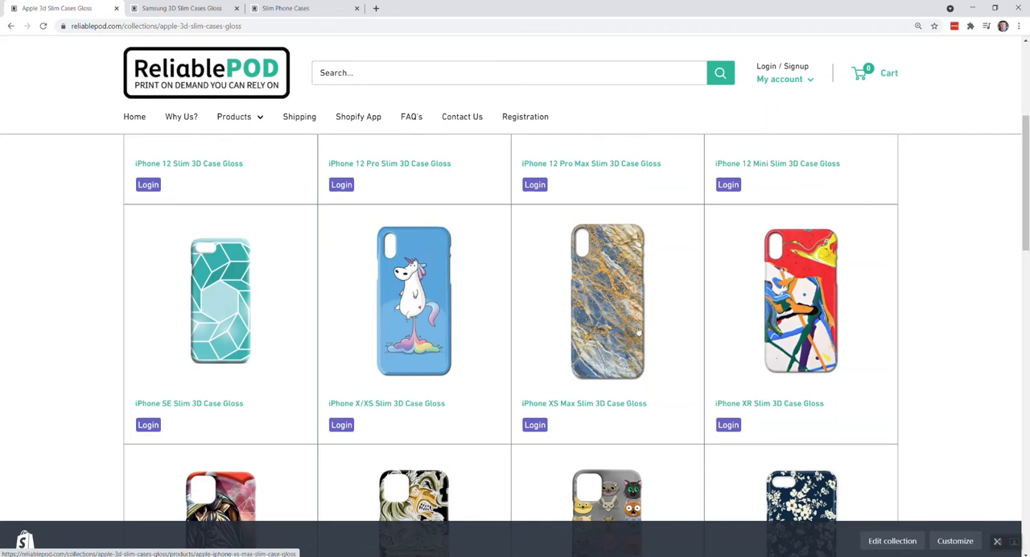
left_click_drag(1026, 194, 994, 142)
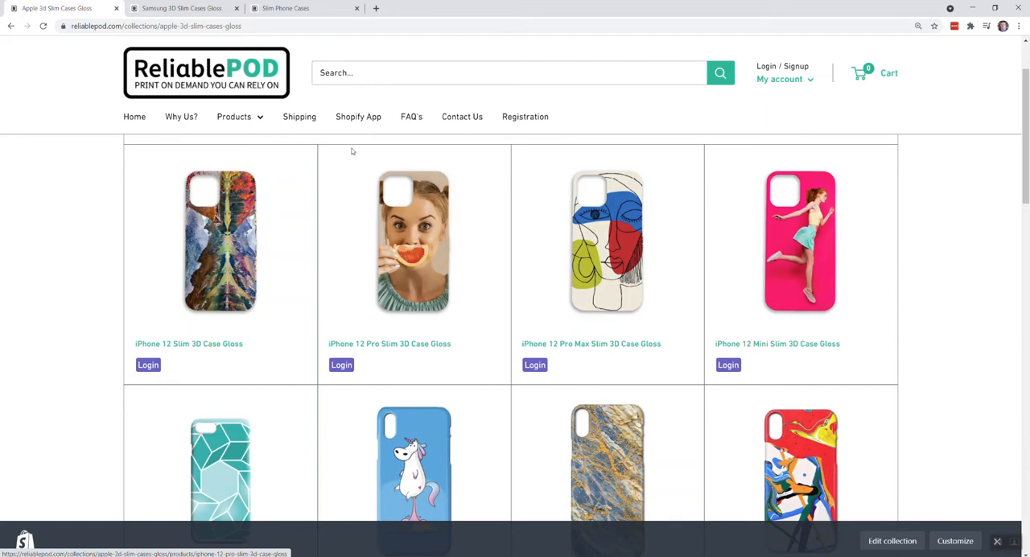
Look through the phone models and their camera cut-outs in the Samsung 3D Slim Cases Gloss collection
left_click(182, 7)
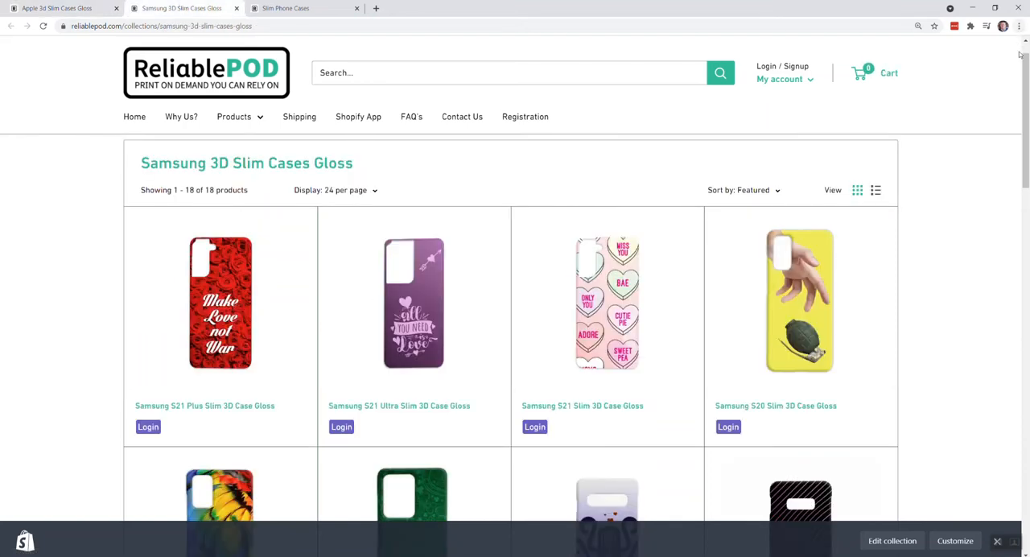
left_click_drag(1026, 56, 1027, 216)
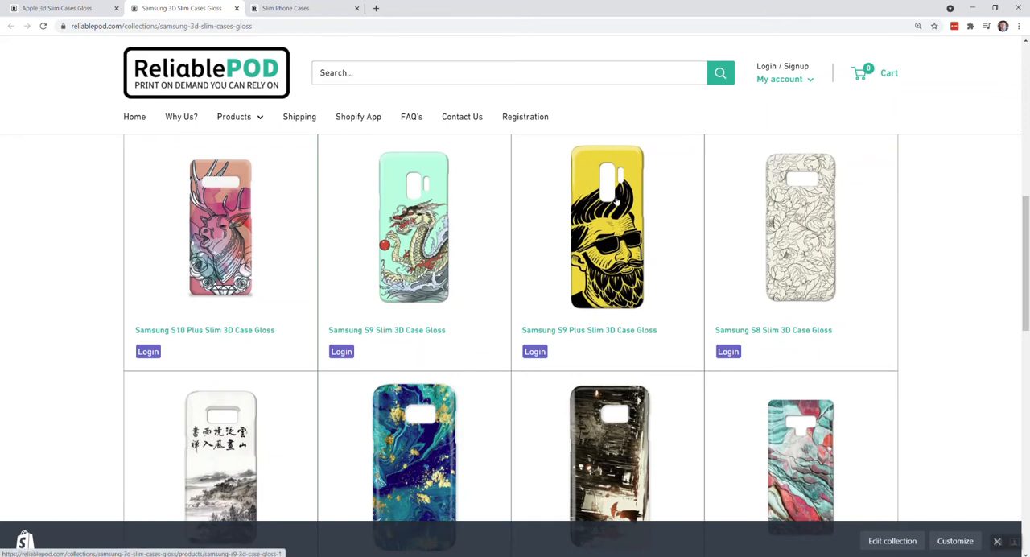
scroll(586, 298, "down", 1)
scroll(585, 297, "down", 2)
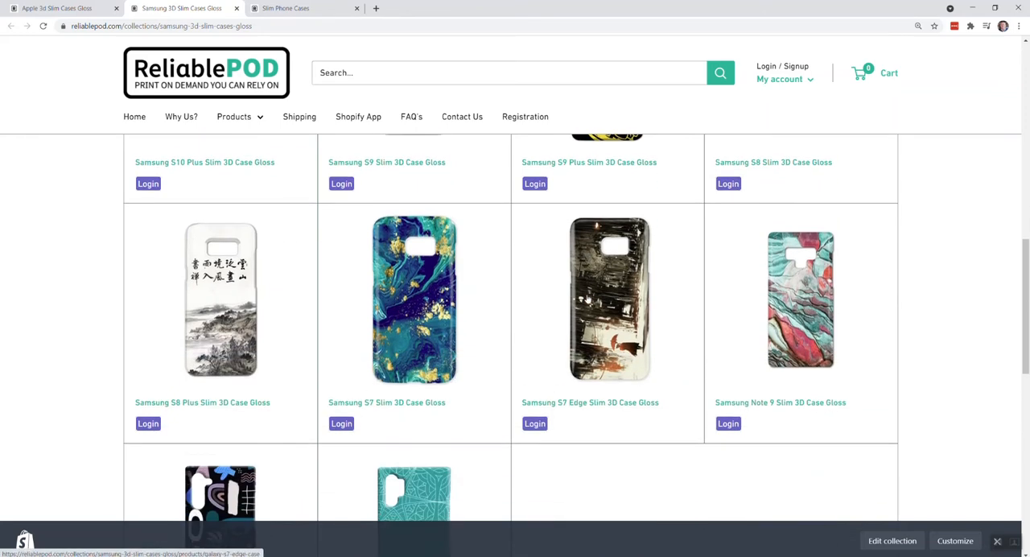
scroll(588, 297, "up", 4)
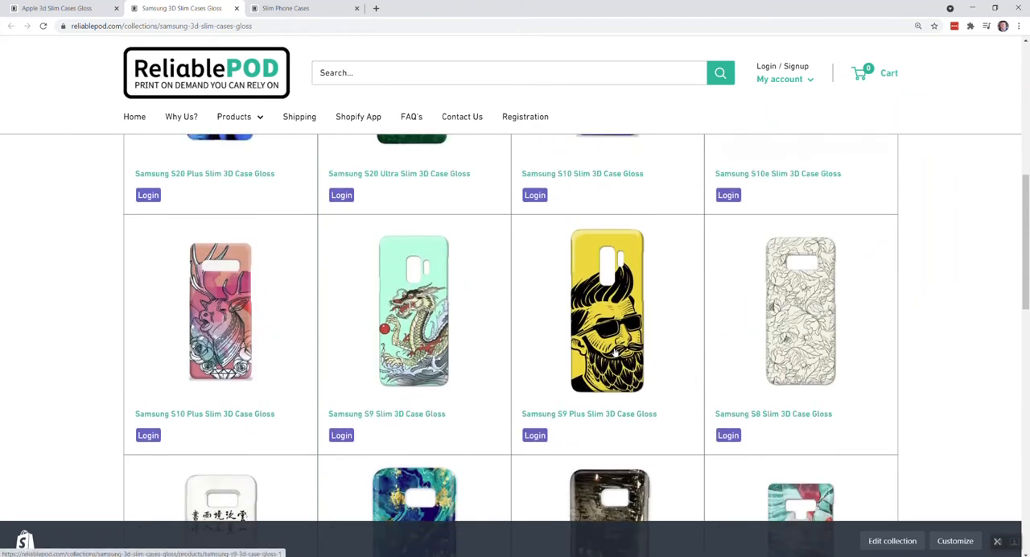
scroll(527, 330, "up", 2)
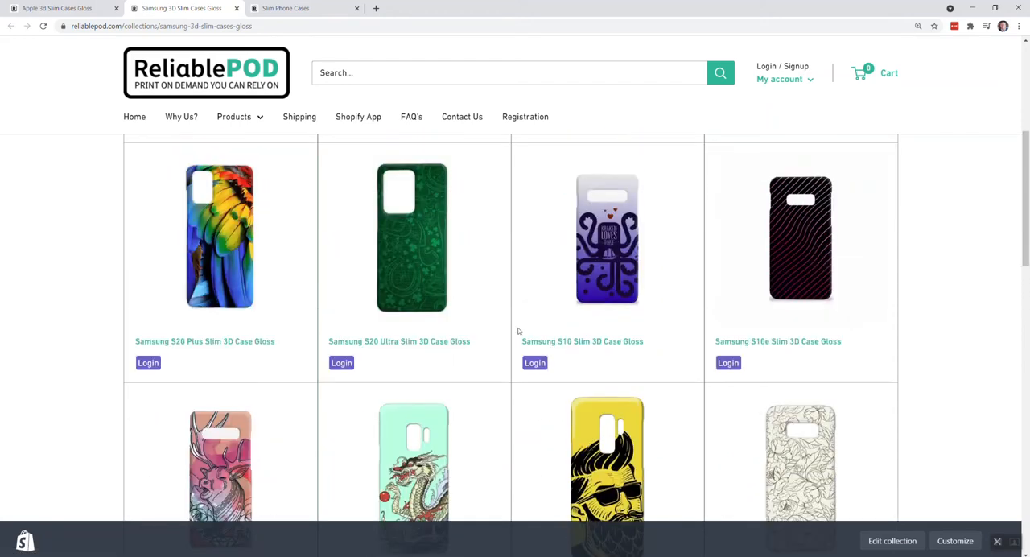
scroll(518, 331, "down", 2)
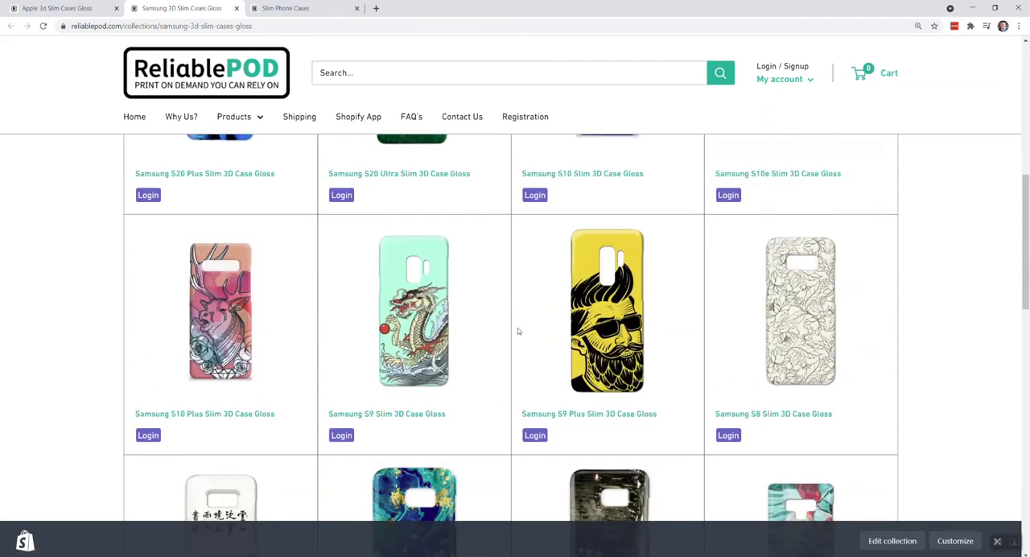
scroll(520, 330, "down", 2)
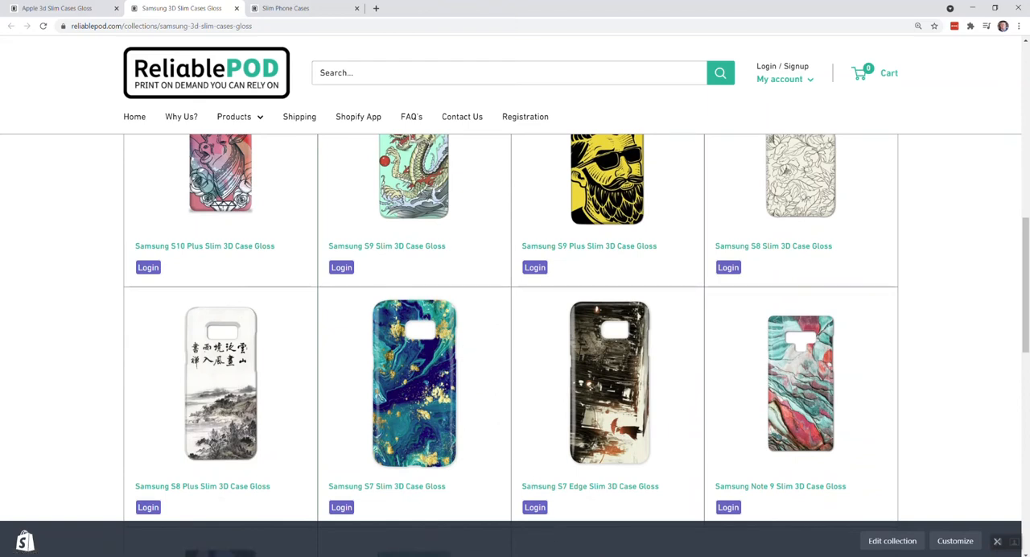
On the Slim Phone Cases page, examine the template's size, resolution, colour space and file type
left_click(305, 8)
scroll(383, 216, "up", 10)
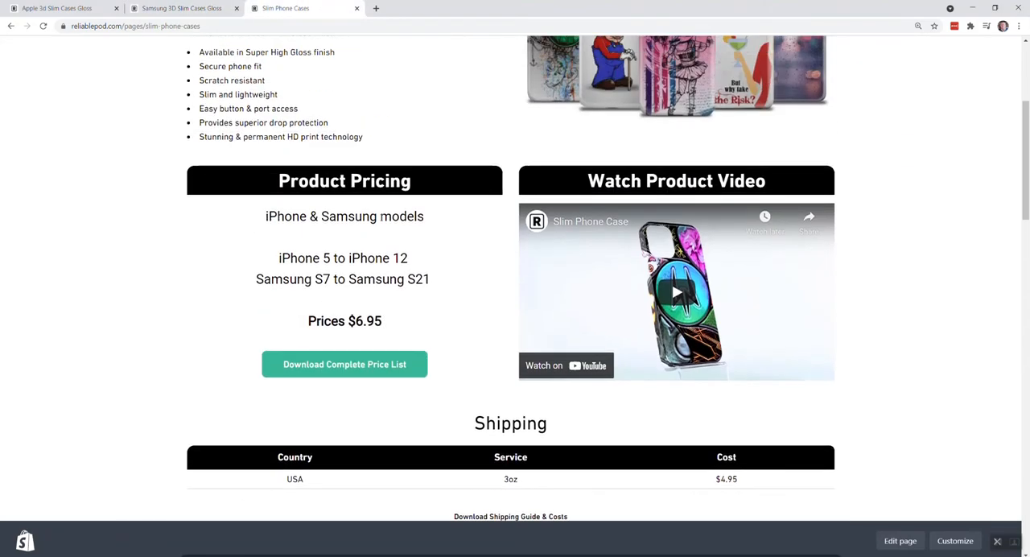
scroll(383, 219, "down", 10)
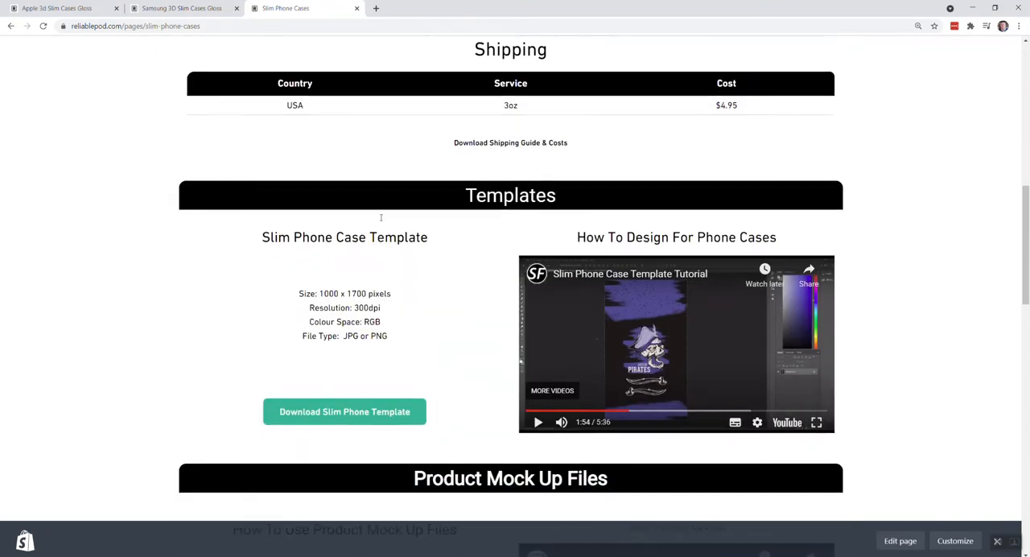
scroll(388, 223, "down", 1)
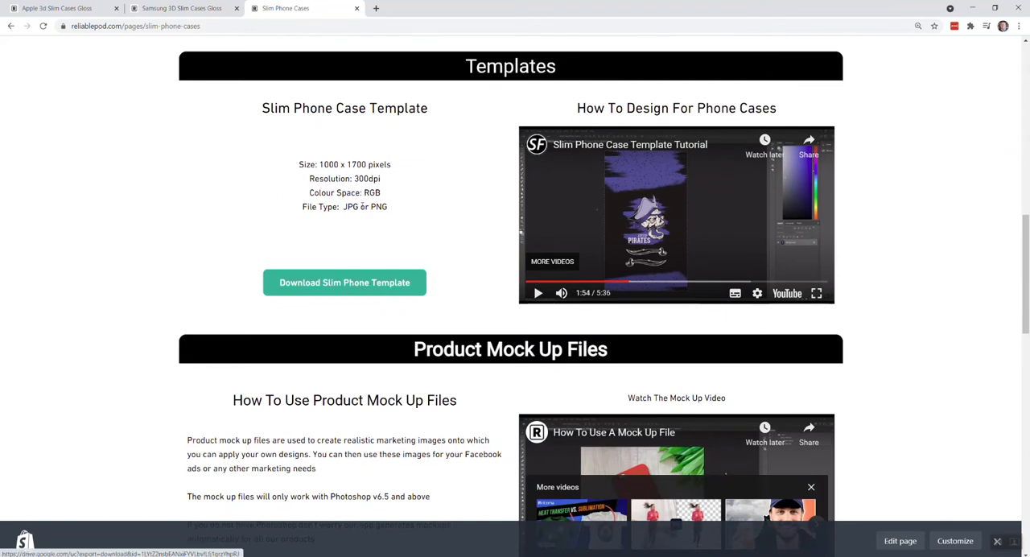
left_click_drag(320, 164, 368, 165)
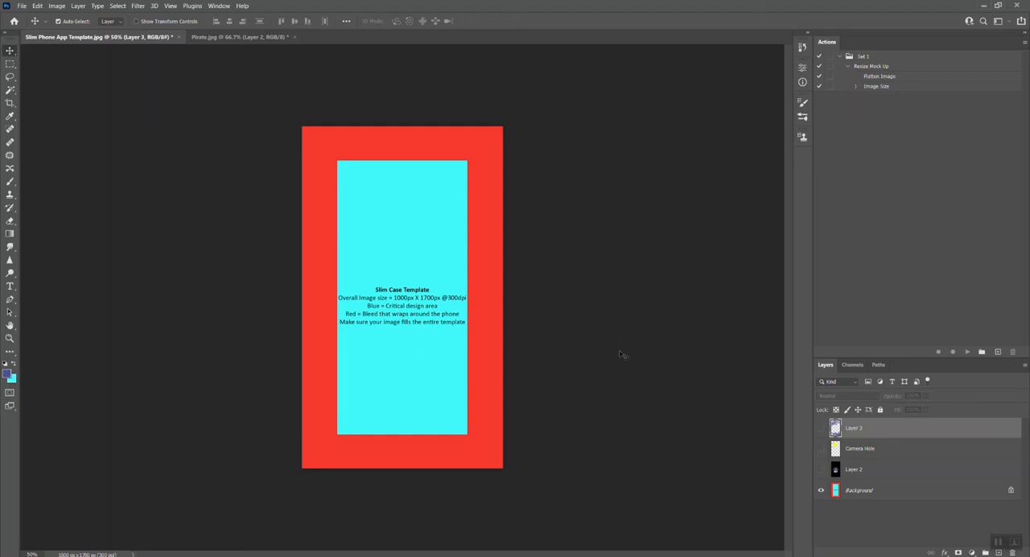
Display the Camera Hole layer over the template briefly, hide it again, and show the pirate artwork on Layer 2
left_click(821, 449)
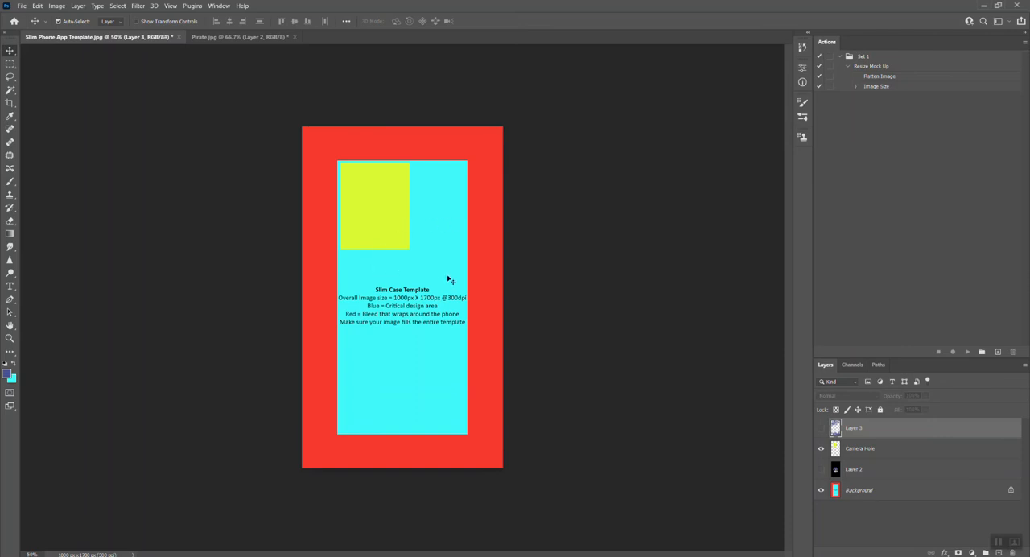
left_click(821, 449)
left_click(821, 470)
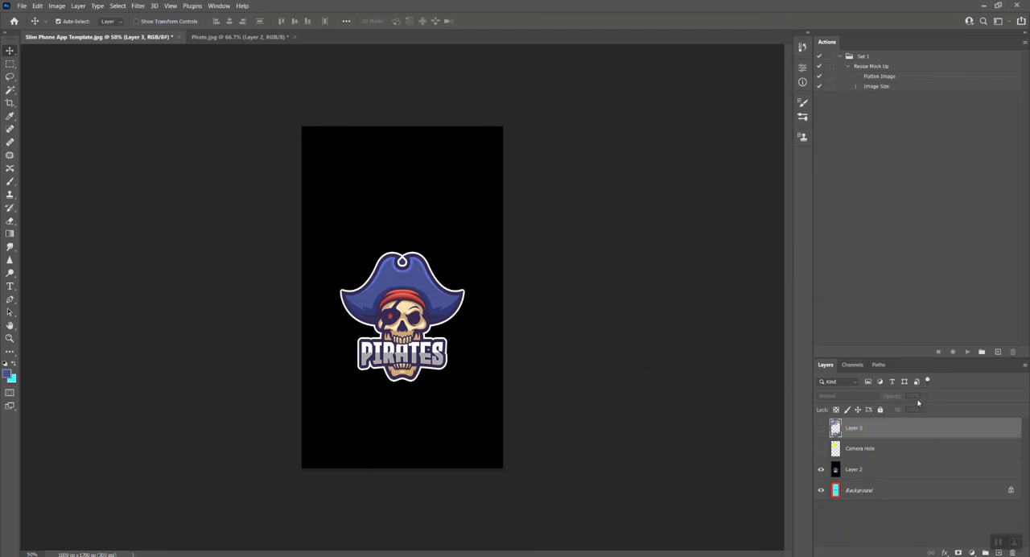
Lower Layer 2's opacity to 60%, check the artwork against the template and Camera Hole layer, and restore the opacity to 100%
left_click(857, 475)
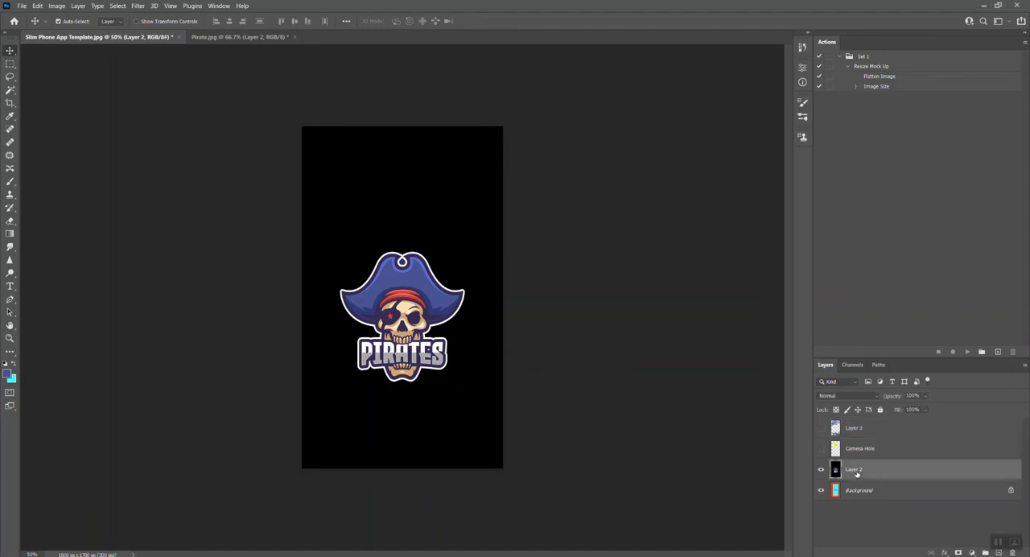
left_click(925, 396)
left_click_drag(936, 408, 918, 409)
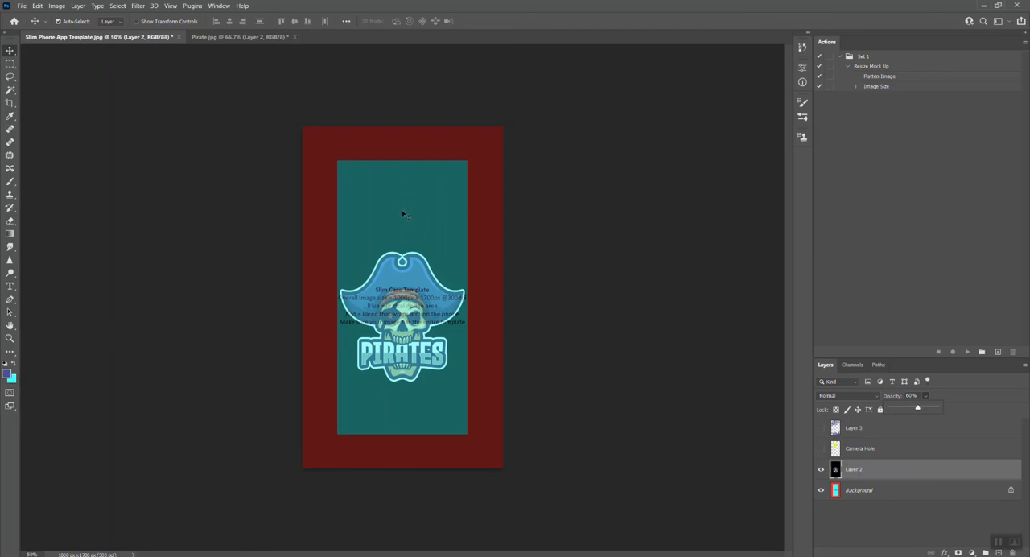
left_click(821, 452)
left_click(821, 451)
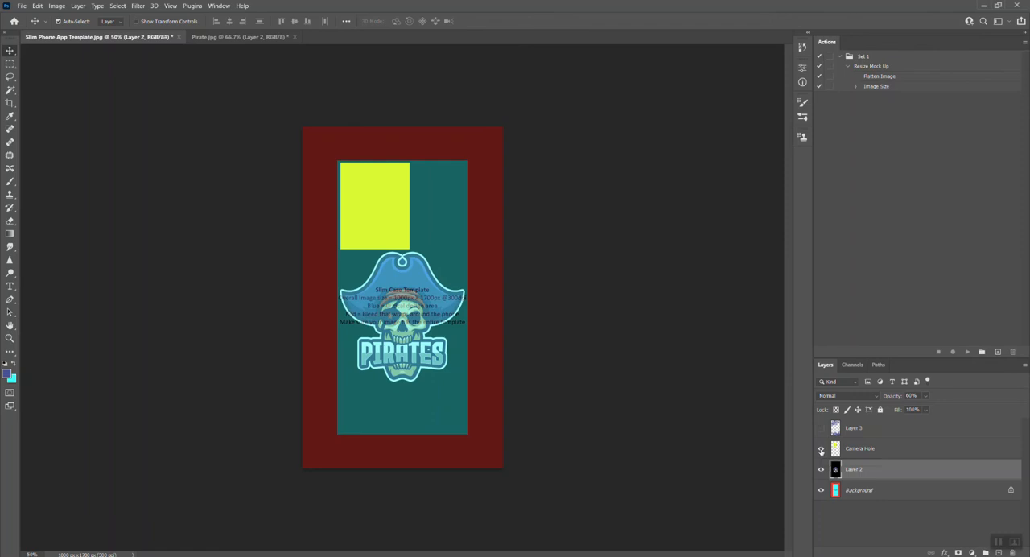
left_click(821, 449)
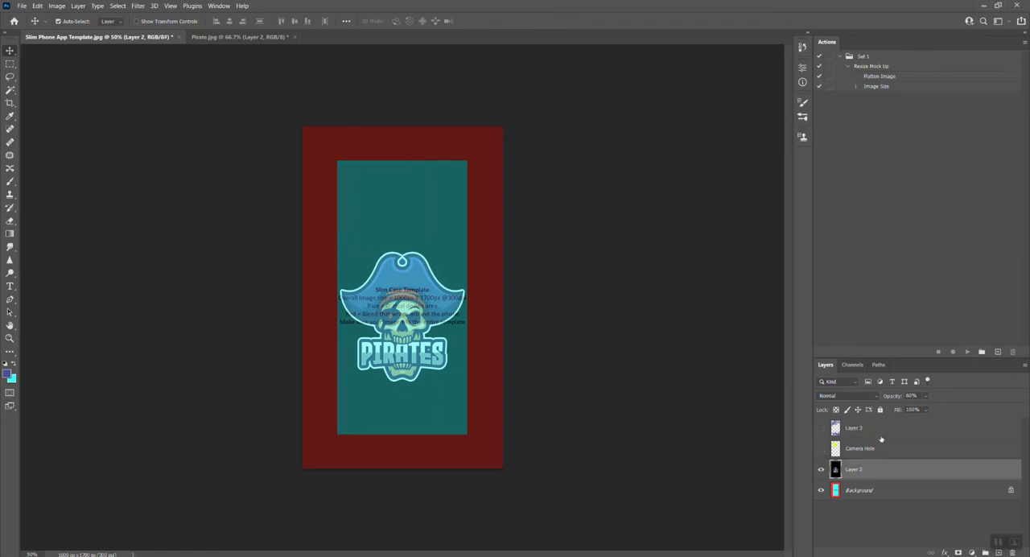
left_click(926, 397)
left_click_drag(932, 409, 952, 408)
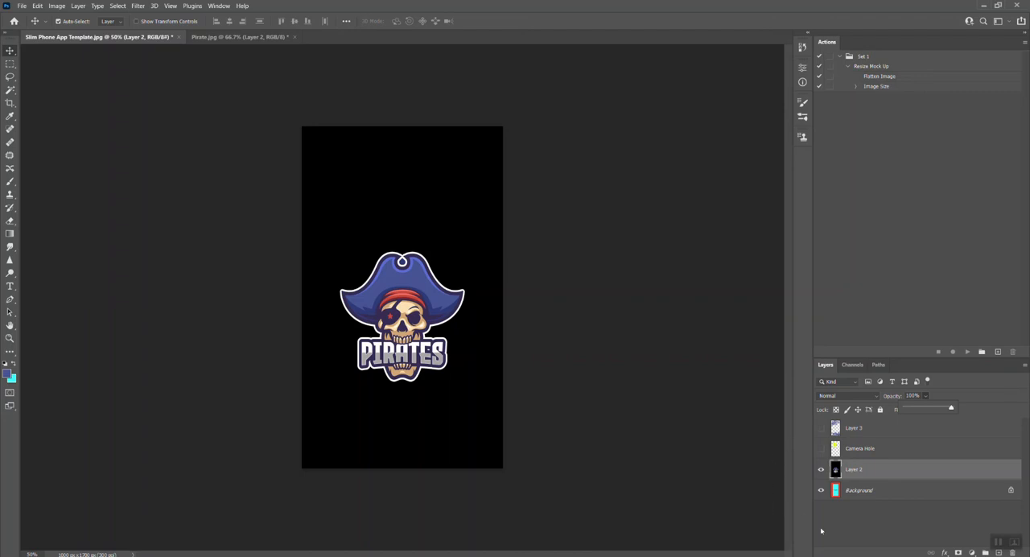
Preview the leaf pattern on Layer 3 over the pirate artwork and hide it again
left_click(821, 429)
left_click(821, 428)
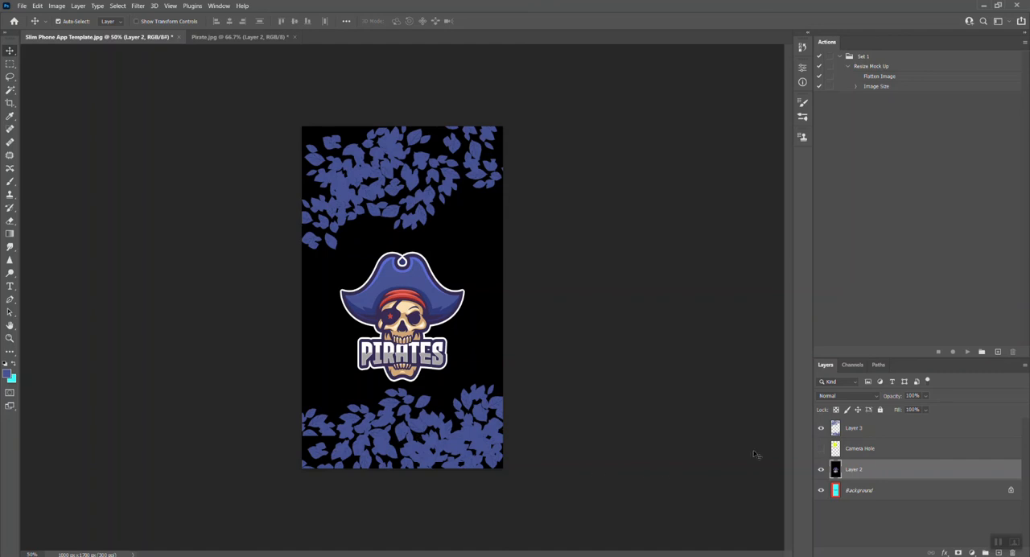
left_click(821, 429)
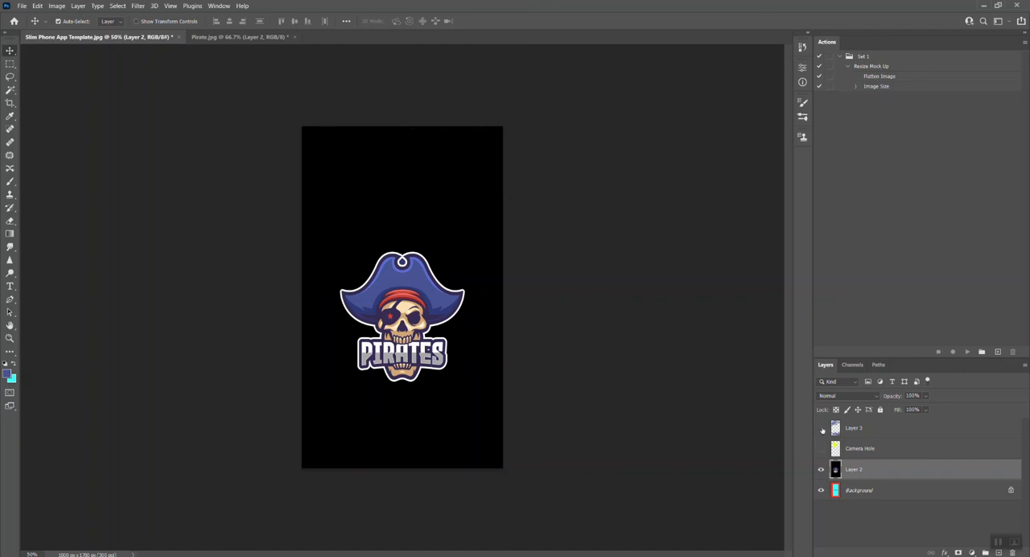
Check the Camera Hole area against the bare template, leaving only Layer 3, Layer 2 and the Background visible
left_click(821, 469)
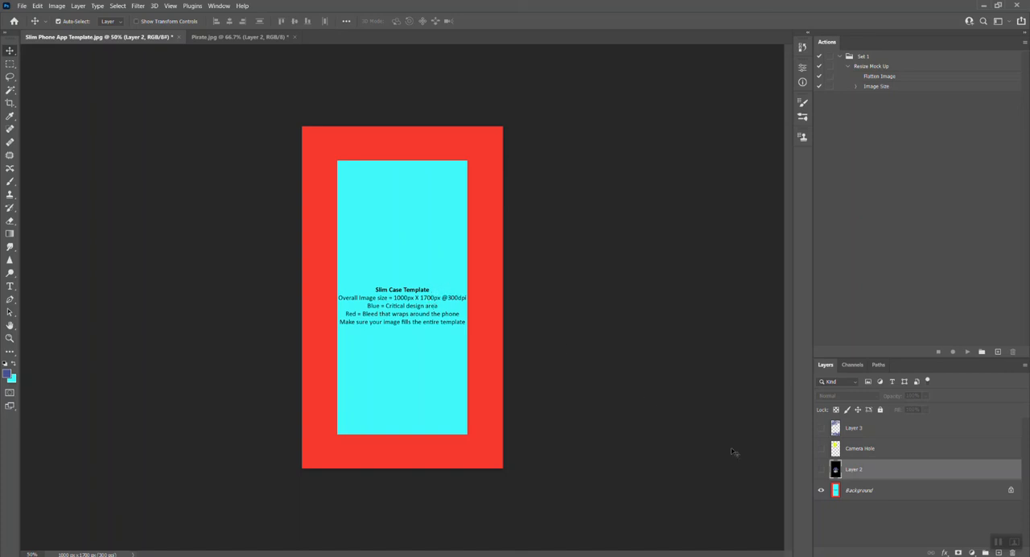
left_click(821, 449)
left_click(821, 470)
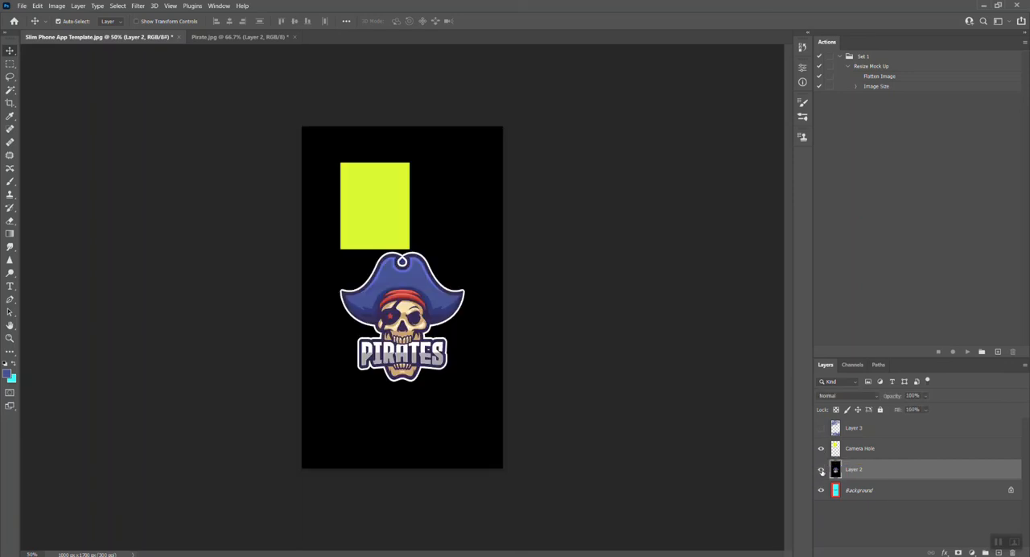
left_click(822, 428)
left_click(821, 449)
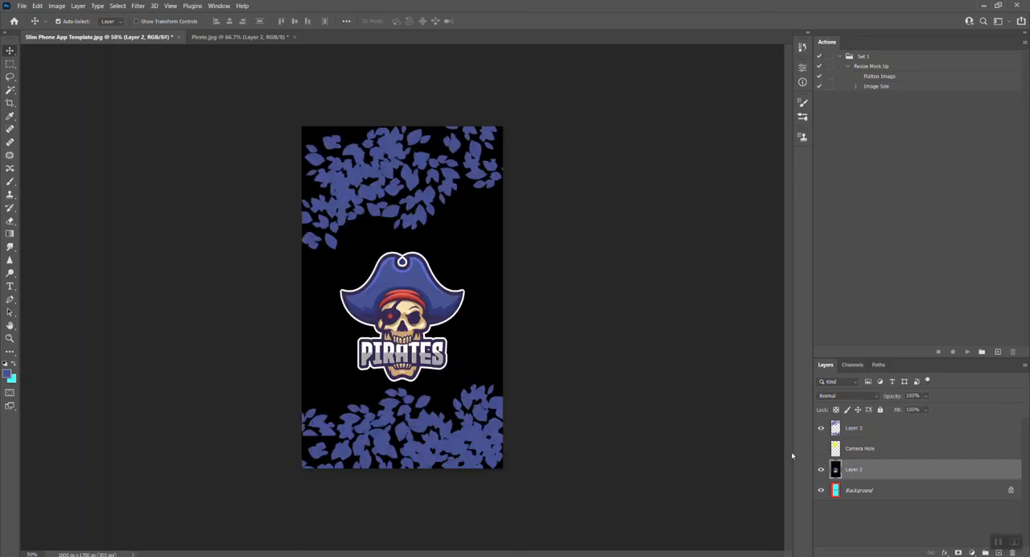